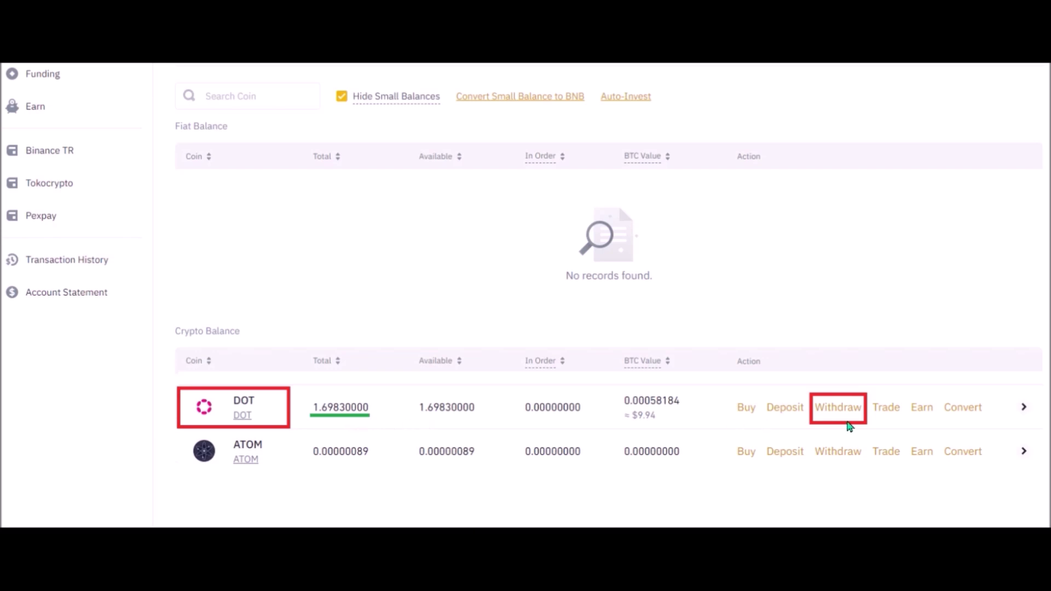
# - Open the DOT withdrawal form and select the DOT Polkadot network, which has a 1.5 DOT minimum
pyautogui.click(843, 417)
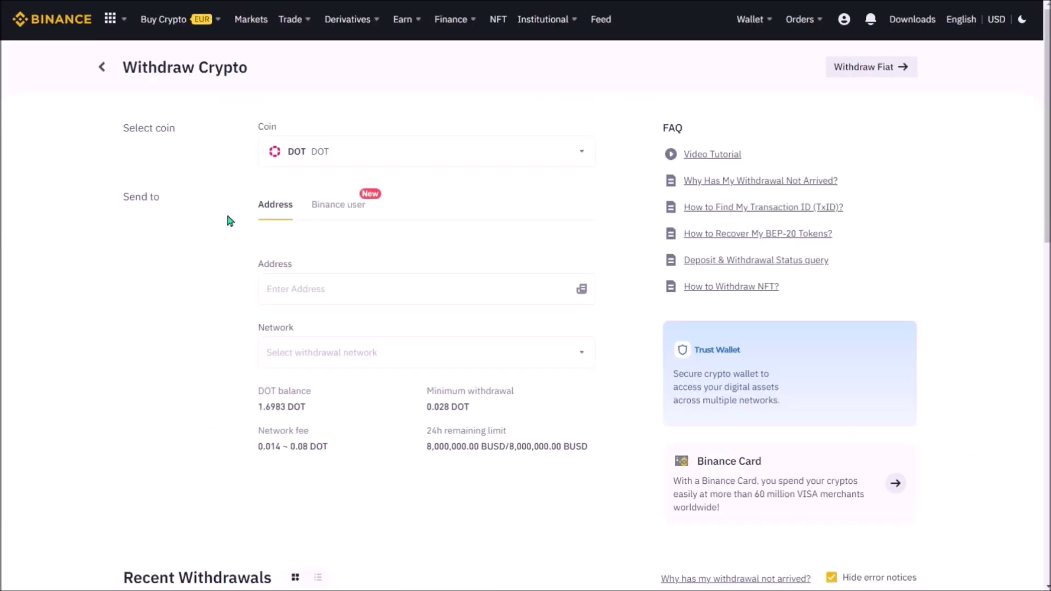
pyautogui.click(435, 357)
pyautogui.click(412, 310)
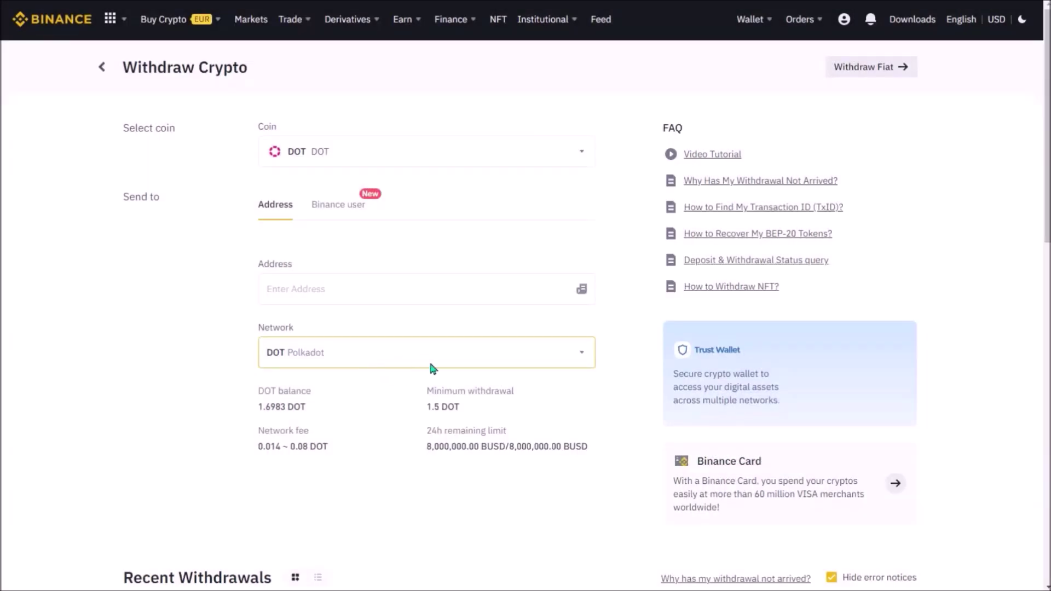
# - Go to the Polkadot.js My accounts list and copy the extension account's Polkadot address
pyautogui.click(279, 292)
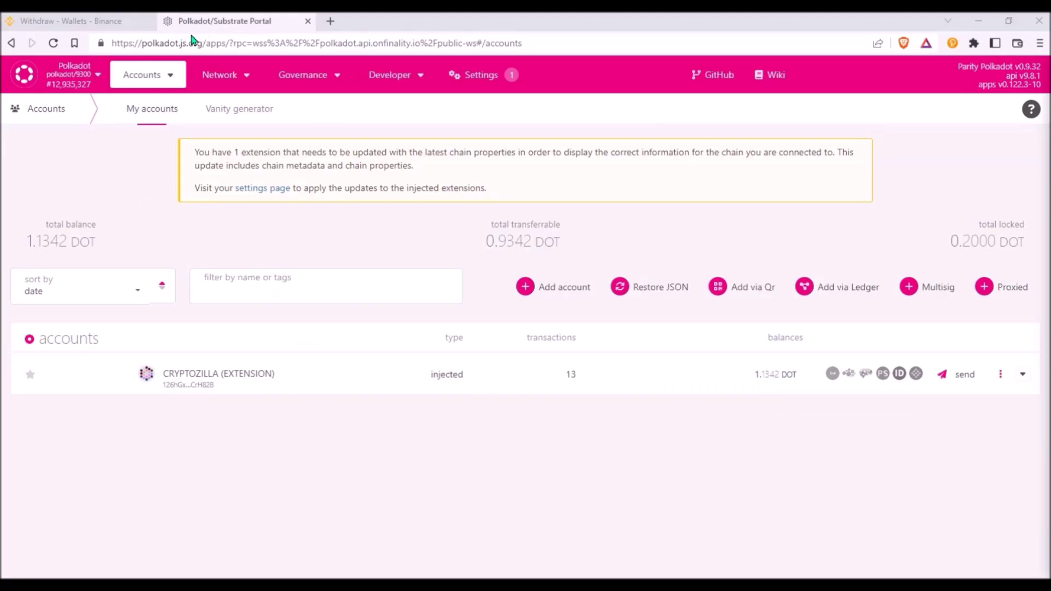
pyautogui.click(70, 85)
pyautogui.click(193, 73)
pyautogui.moveTo(148, 76)
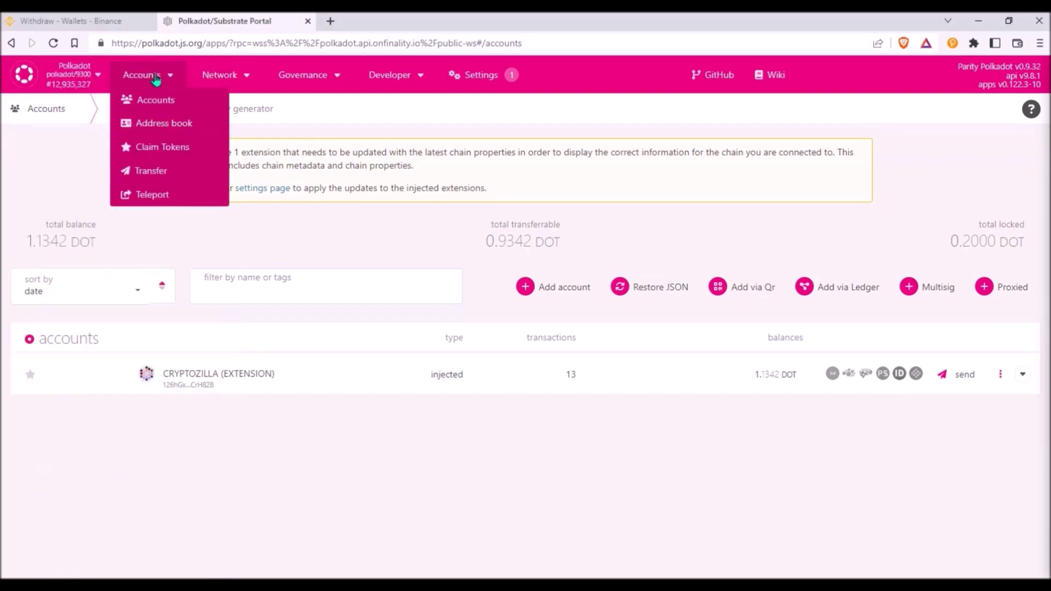
pyautogui.click(208, 104)
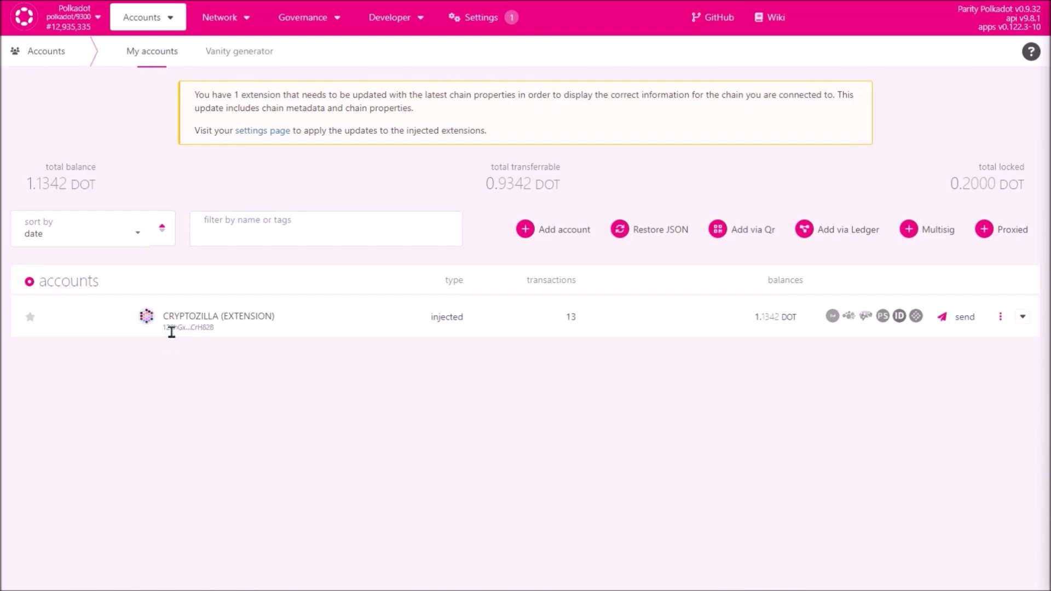
pyautogui.click(147, 317)
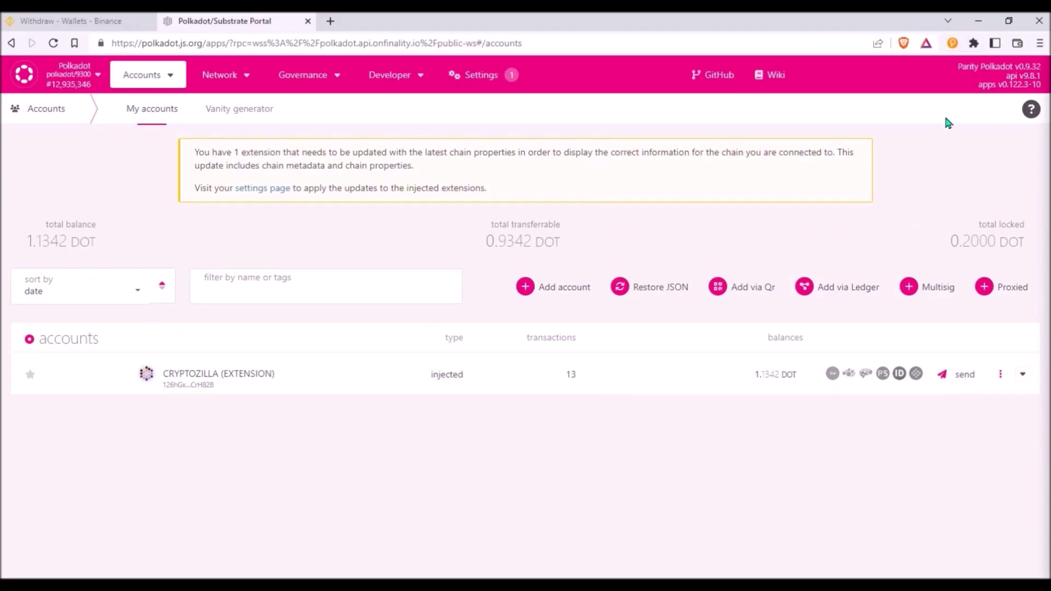
# - Assign the extension wallet account to Polkadot Relay Chain and copy its Polkadot address
pyautogui.click(953, 43)
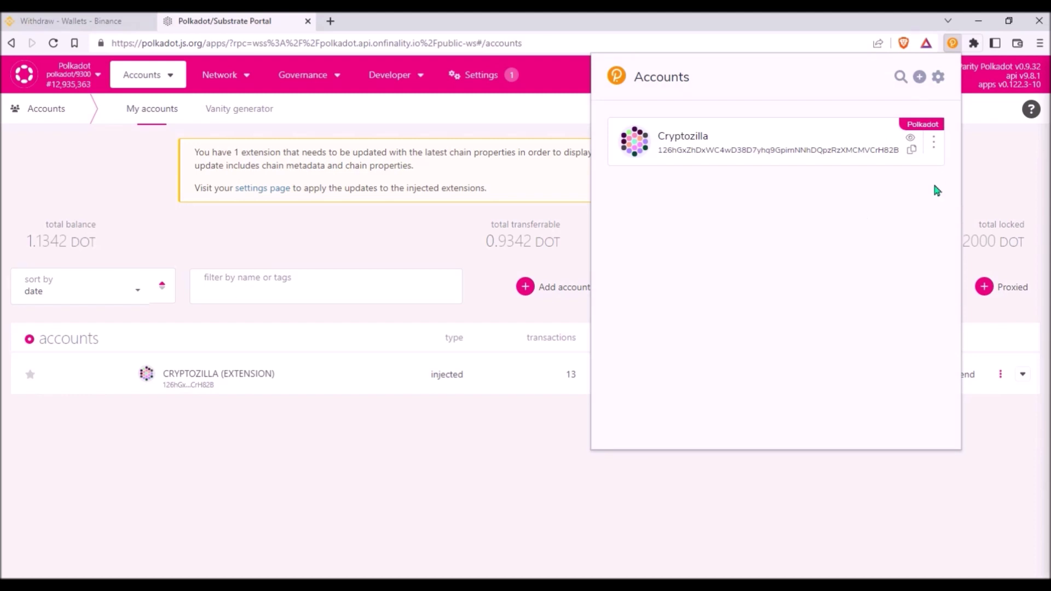
pyautogui.click(934, 145)
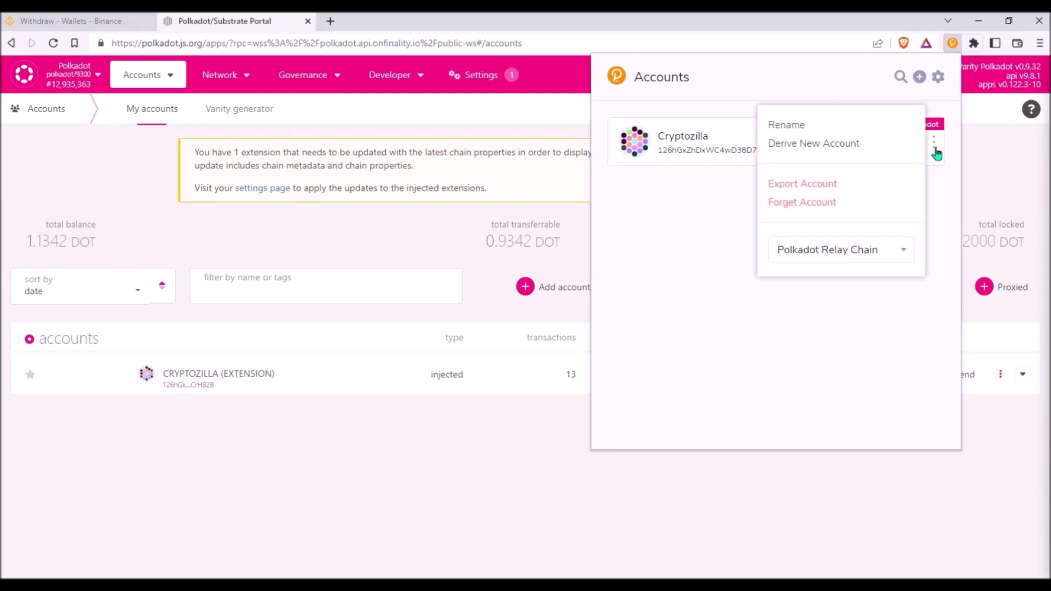
pyautogui.click(870, 251)
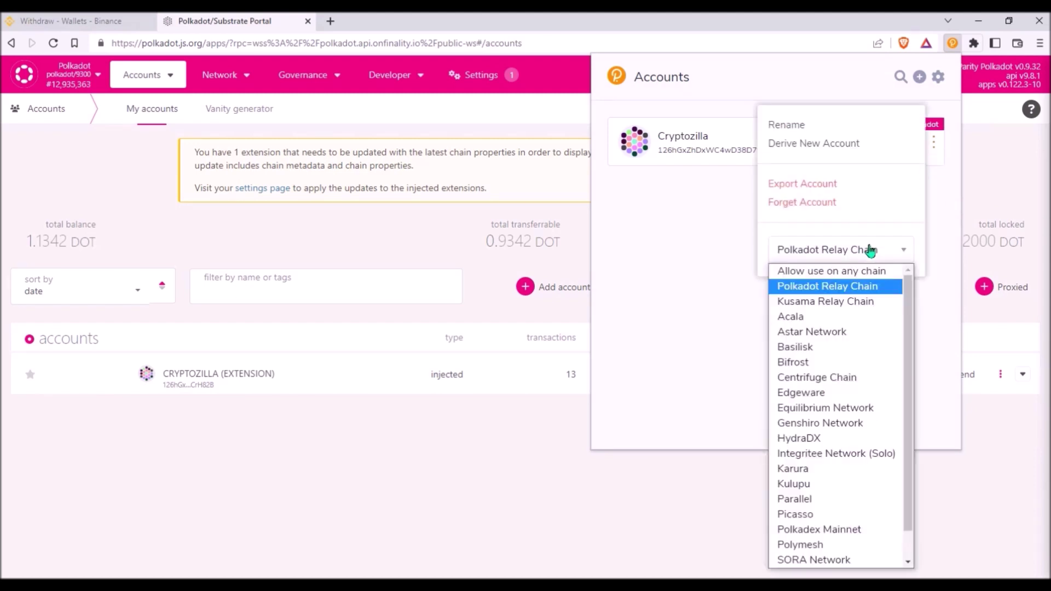
pyautogui.click(833, 289)
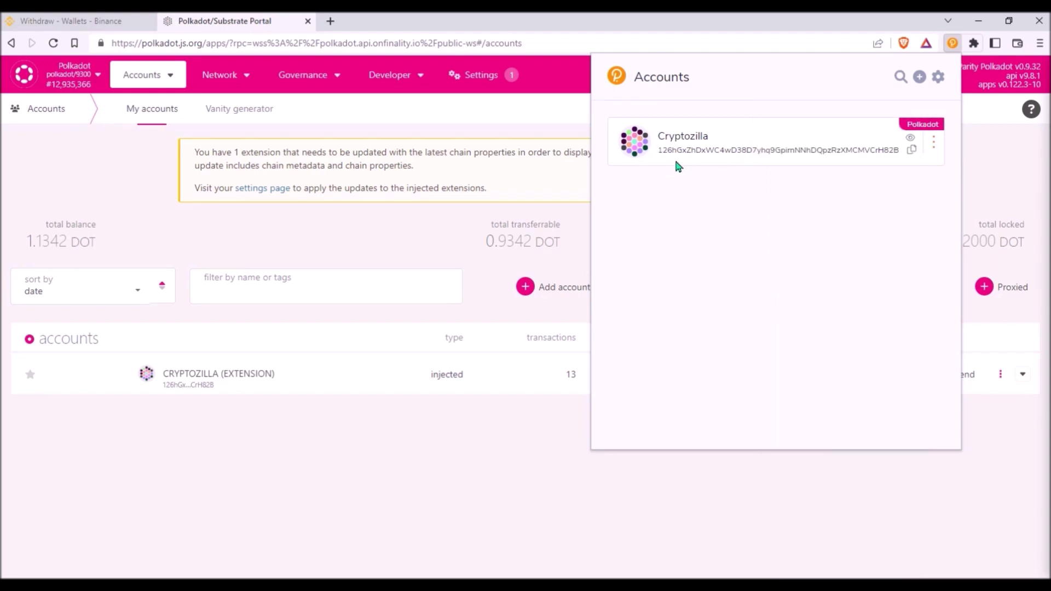
pyautogui.click(635, 149)
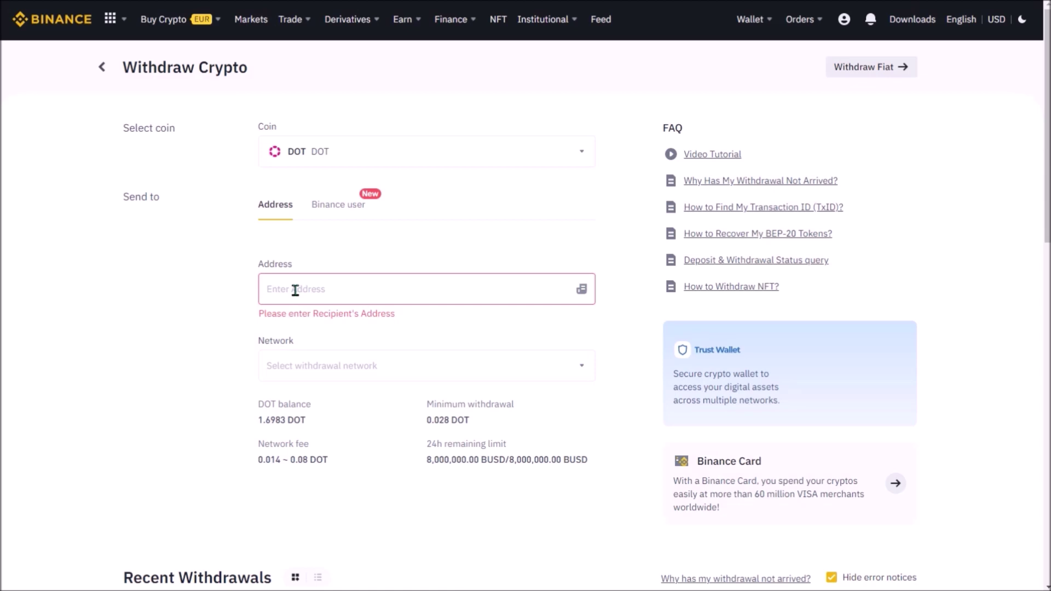
# - Paste the Polkadot address, set the amount to MAX, and submit and confirm the DOT withdrawal
pyautogui.hotkey('ctrl', 'v')
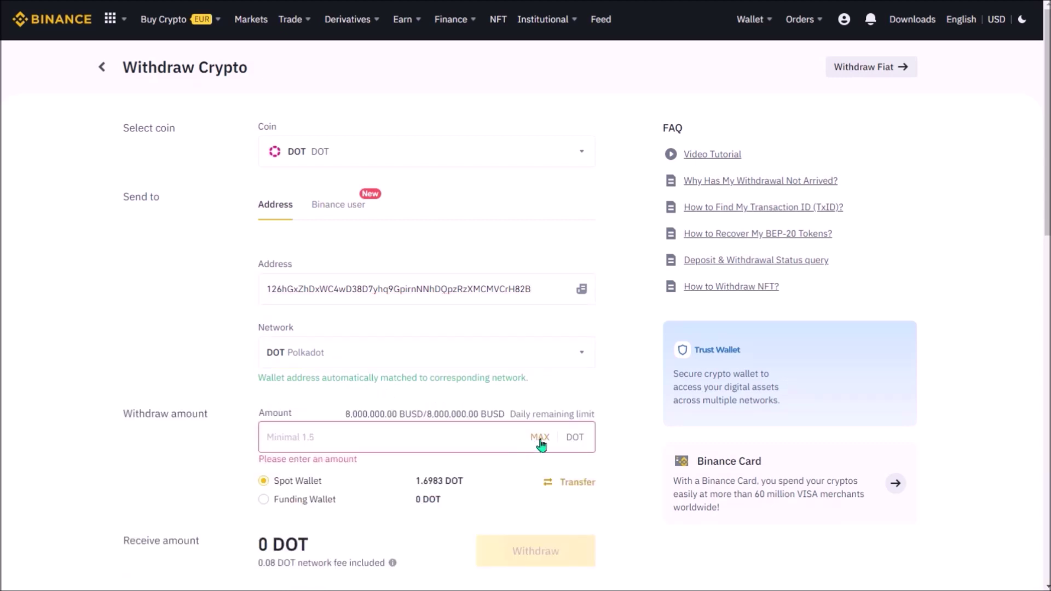
pyautogui.click(537, 438)
pyautogui.click(579, 540)
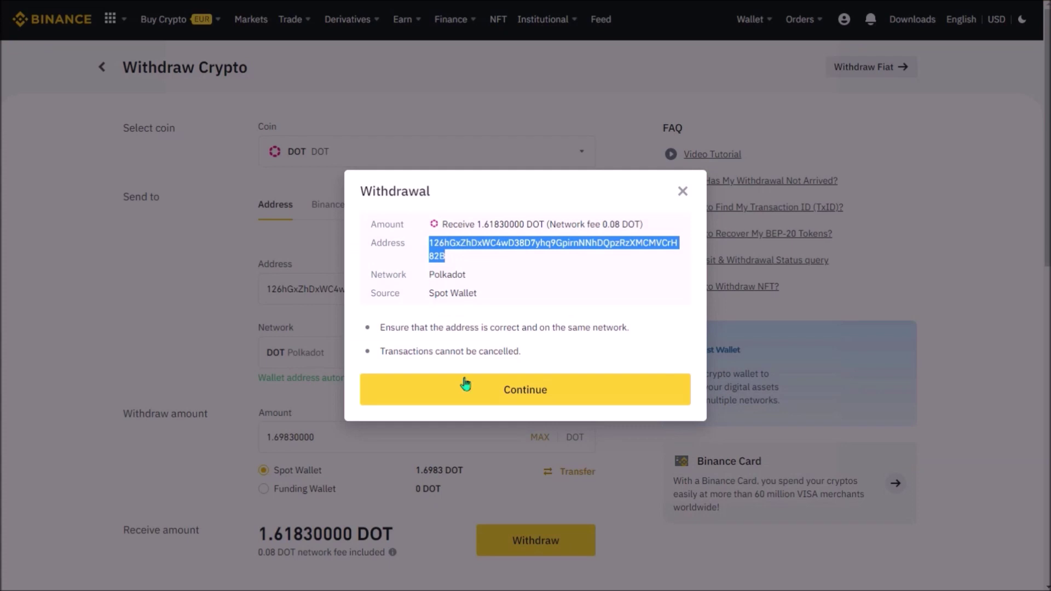
pyautogui.click(467, 383)
pyautogui.click(396, 359)
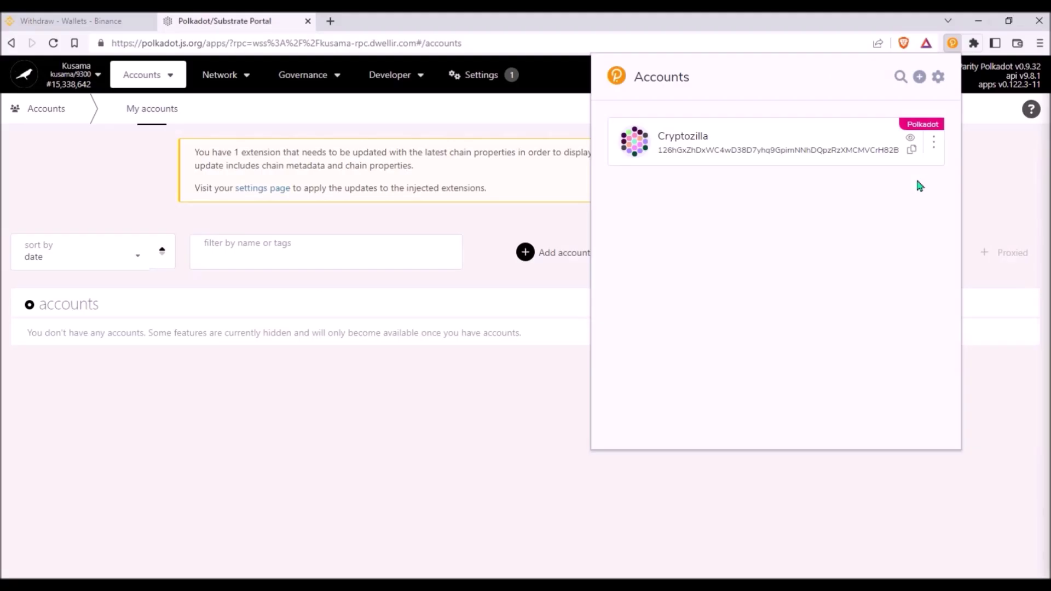
# - Switch the extension account to Kusama Relay Chain and copy its Kusama address
pyautogui.click(933, 149)
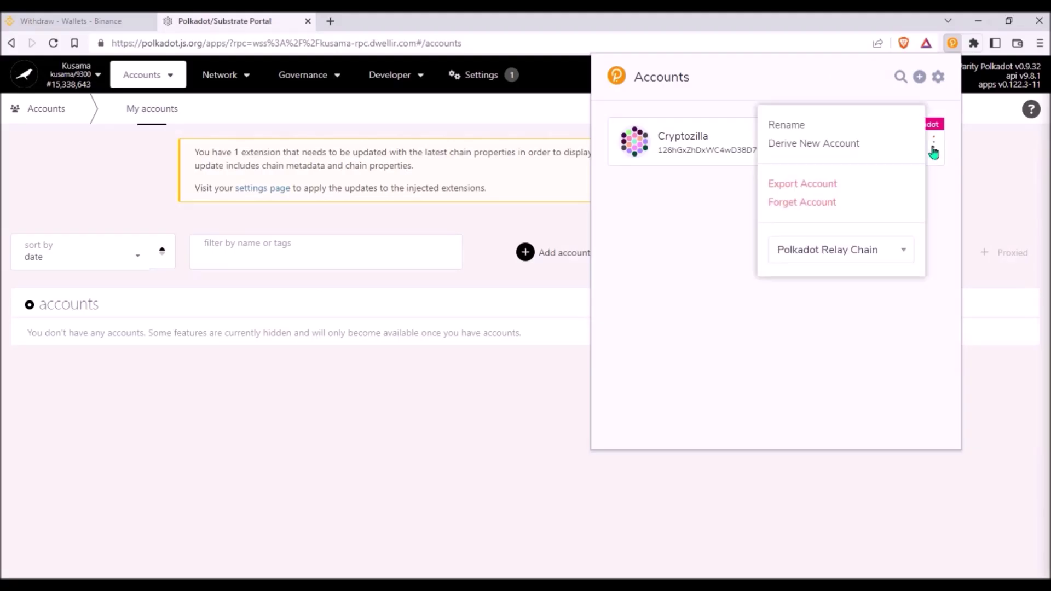
pyautogui.click(840, 248)
pyautogui.click(826, 301)
pyautogui.click(749, 252)
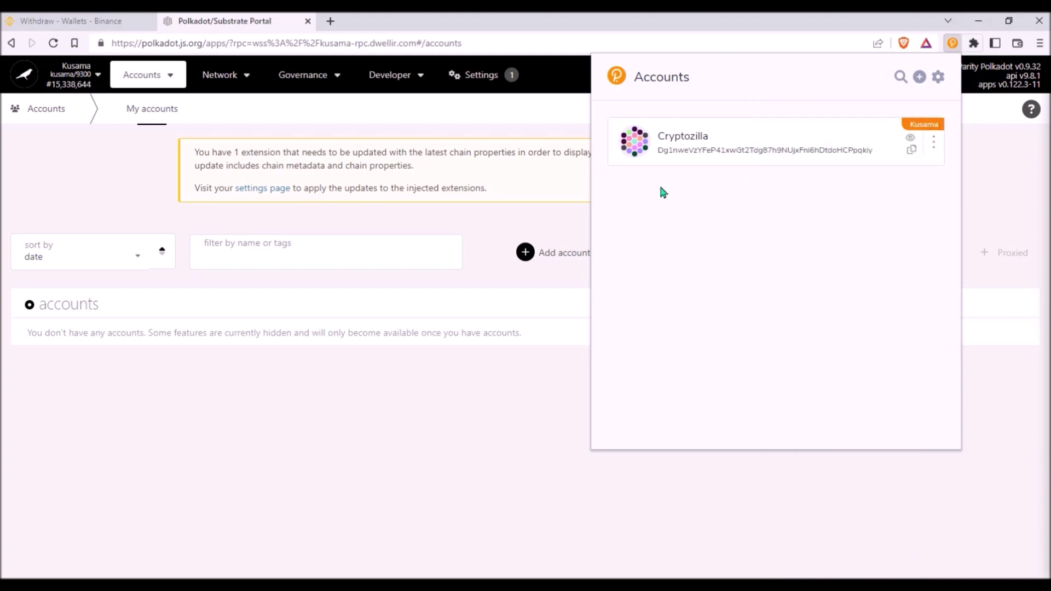
pyautogui.click(644, 146)
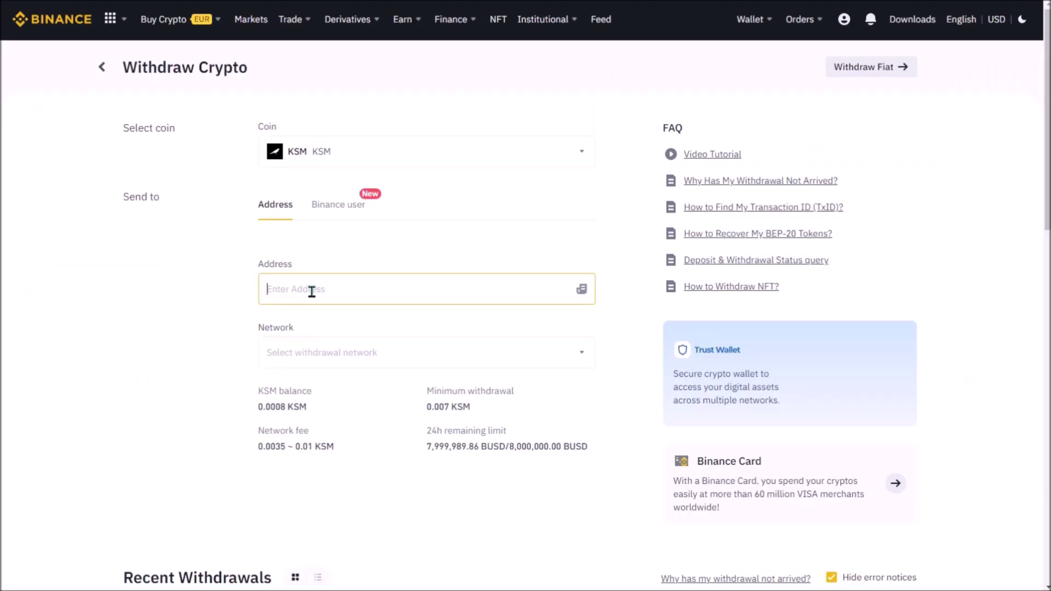
# - Paste the Kusama address into the KSM withdrawal's Address field, ready for the amount
pyautogui.hotkey('ctrl', 'v')
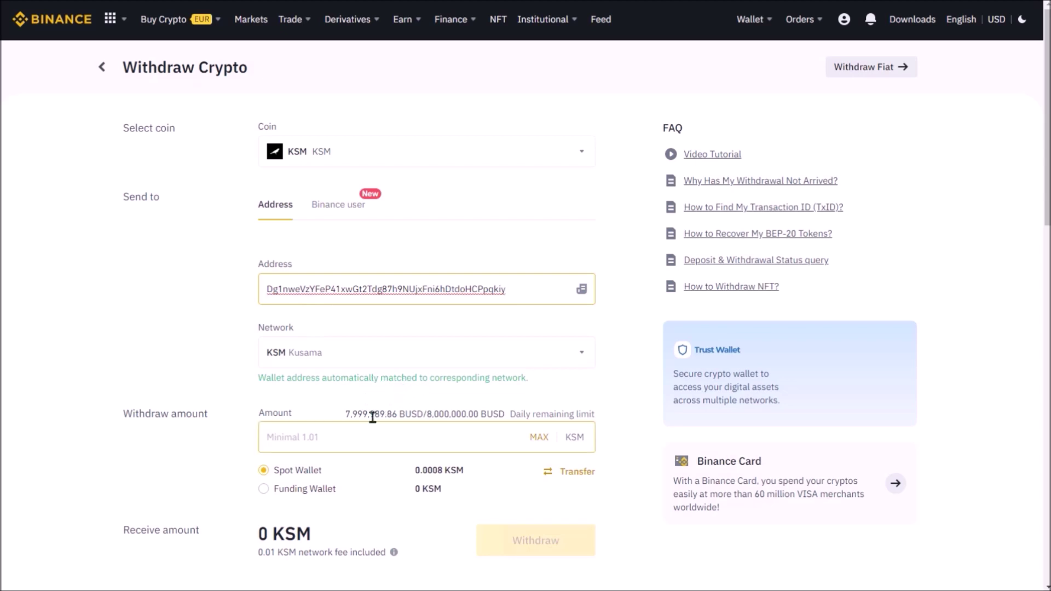
pyautogui.click(460, 443)
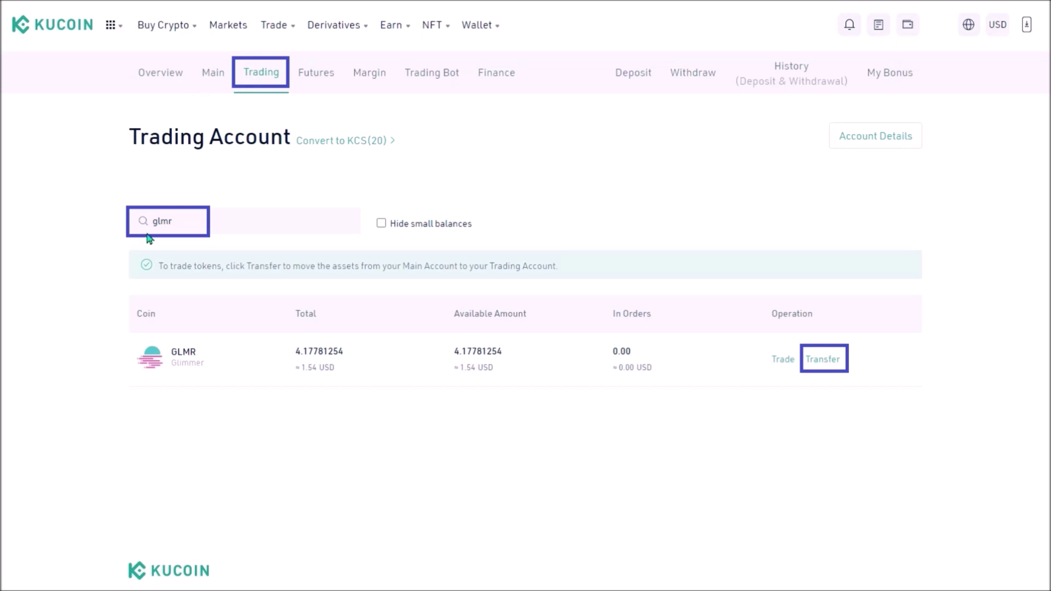
# - Transfer all 4.17781254 GLMR from the Trading Account to the Main Account
pyautogui.click(823, 361)
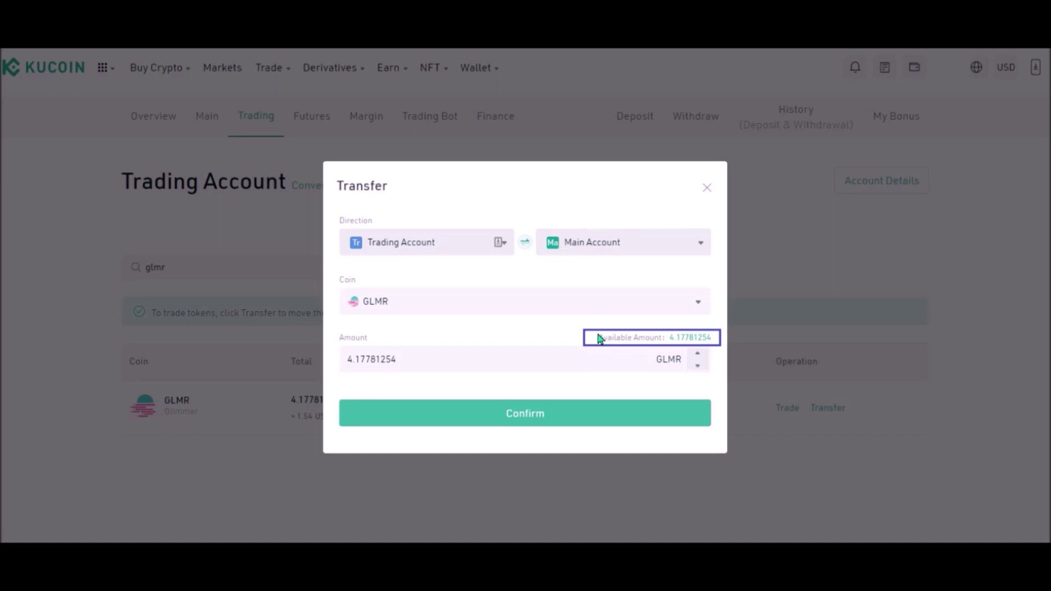
pyautogui.click(558, 426)
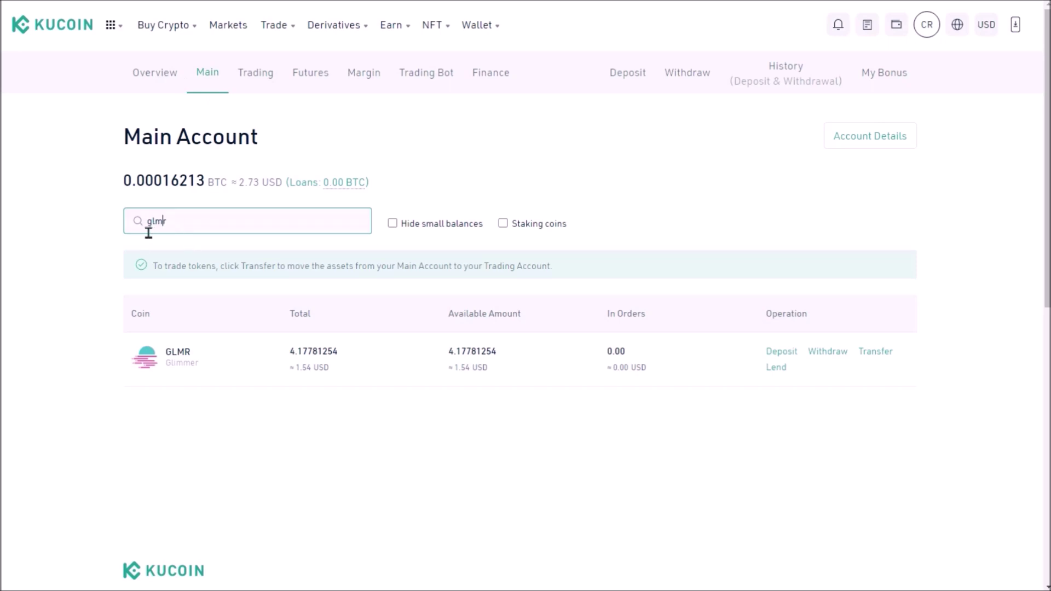
# - Open the GLMR withdrawal form and copy the MetaMask account's address
pyautogui.click(828, 357)
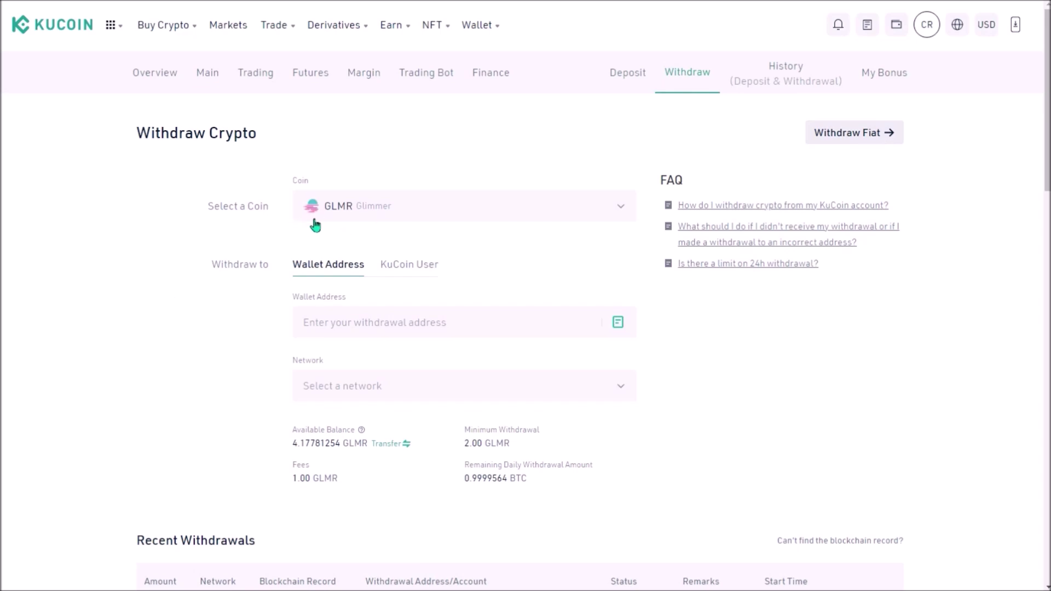
pyautogui.click(405, 219)
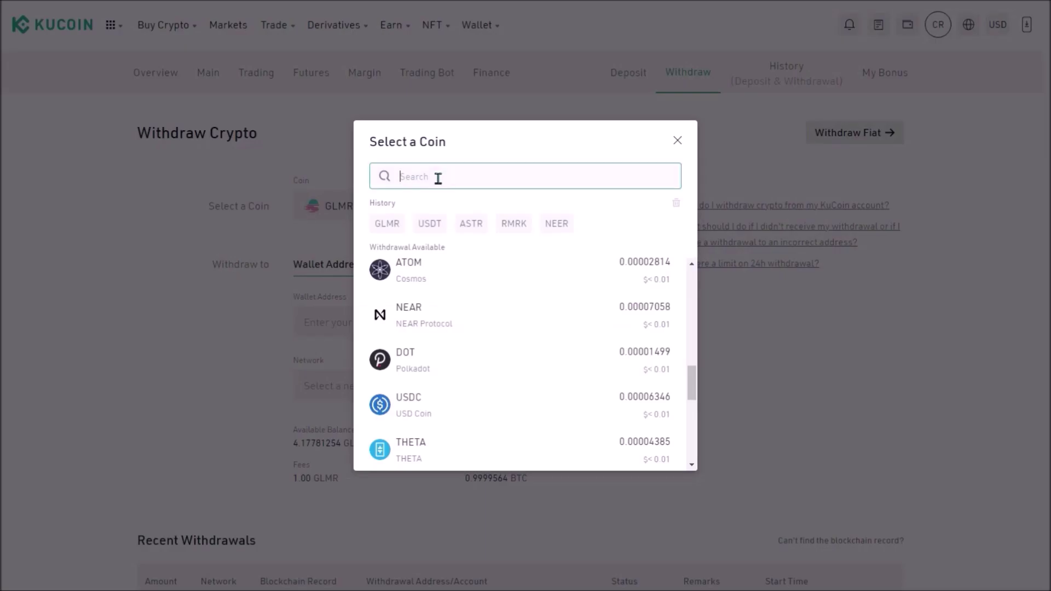
pyautogui.write('astr')
pyautogui.click(425, 235)
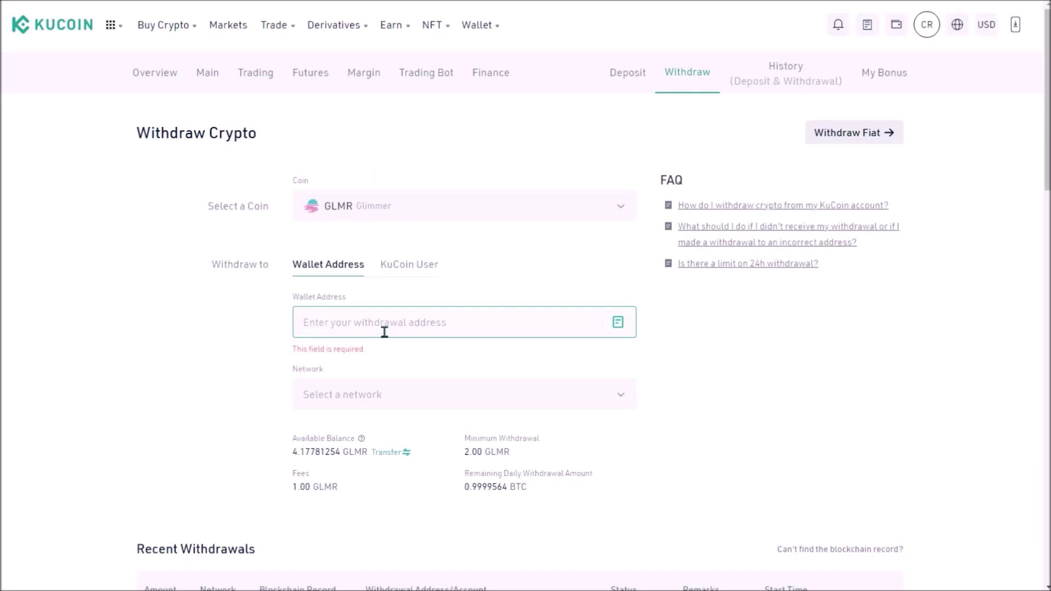
pyautogui.hotkey('ctrl', 'Tab')
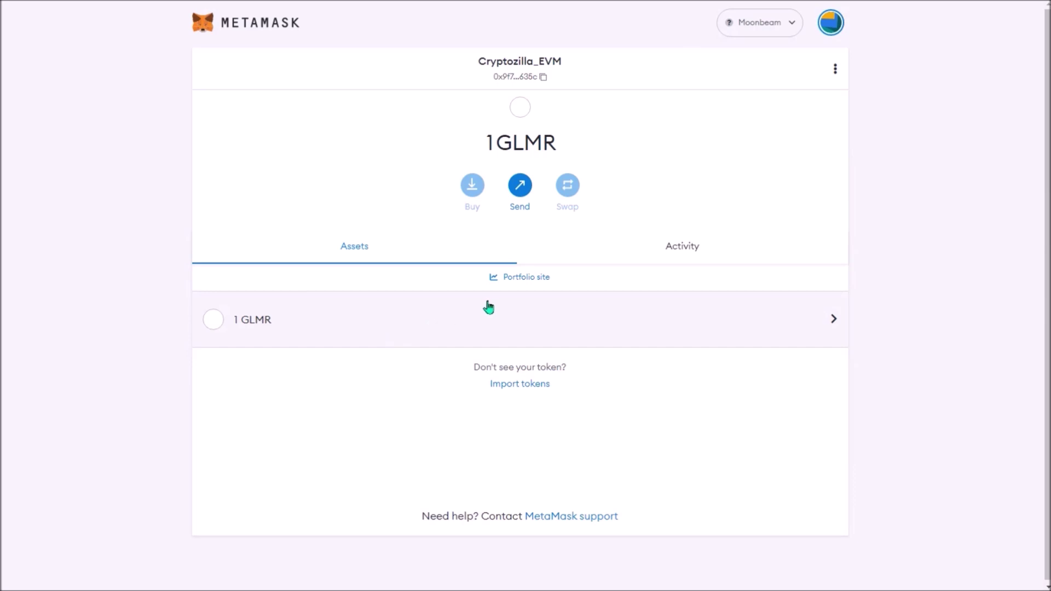
pyautogui.click(520, 82)
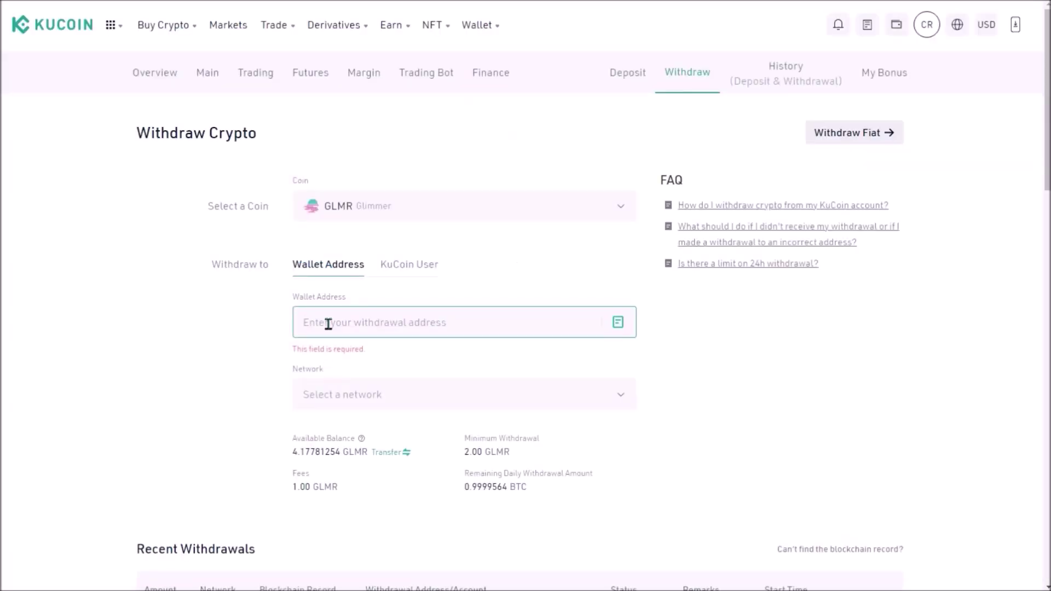
# - Paste the MetaMask address and choose the GLMR Moonbeam network
pyautogui.hotkey('ctrl', 'v')
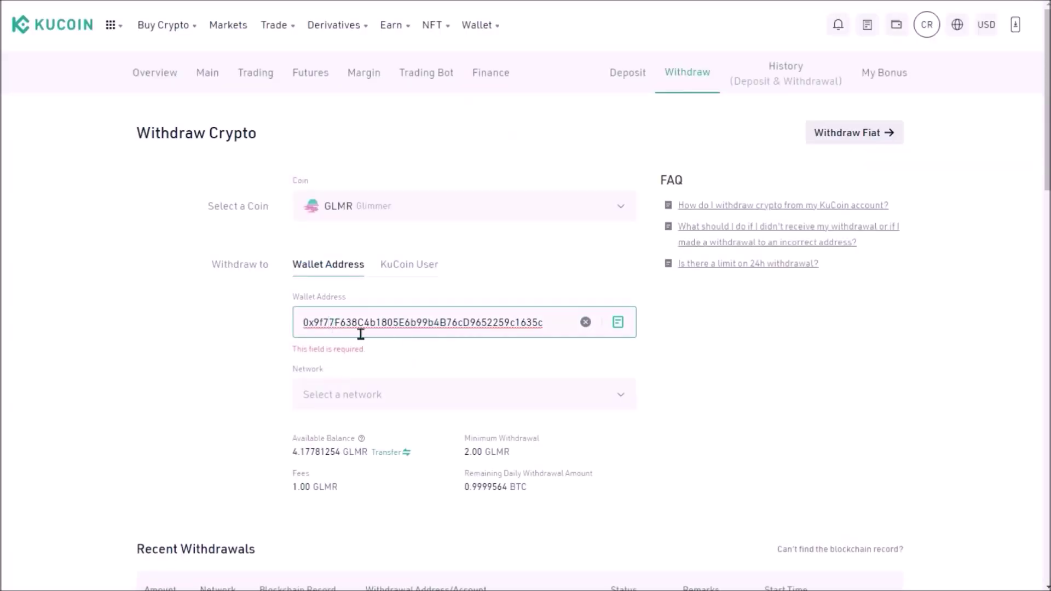
pyautogui.click(289, 357)
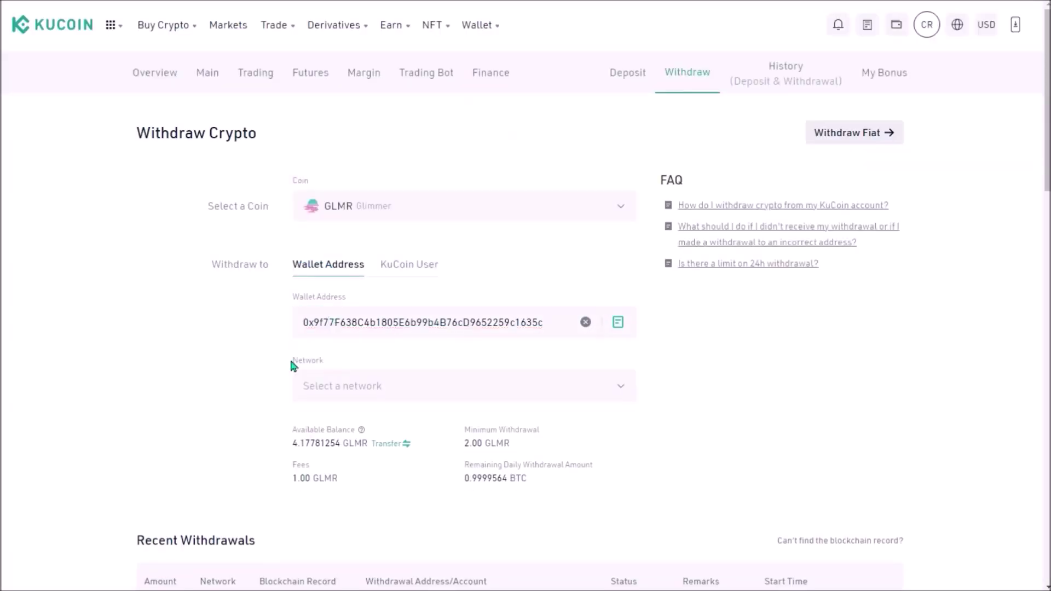
pyautogui.click(347, 383)
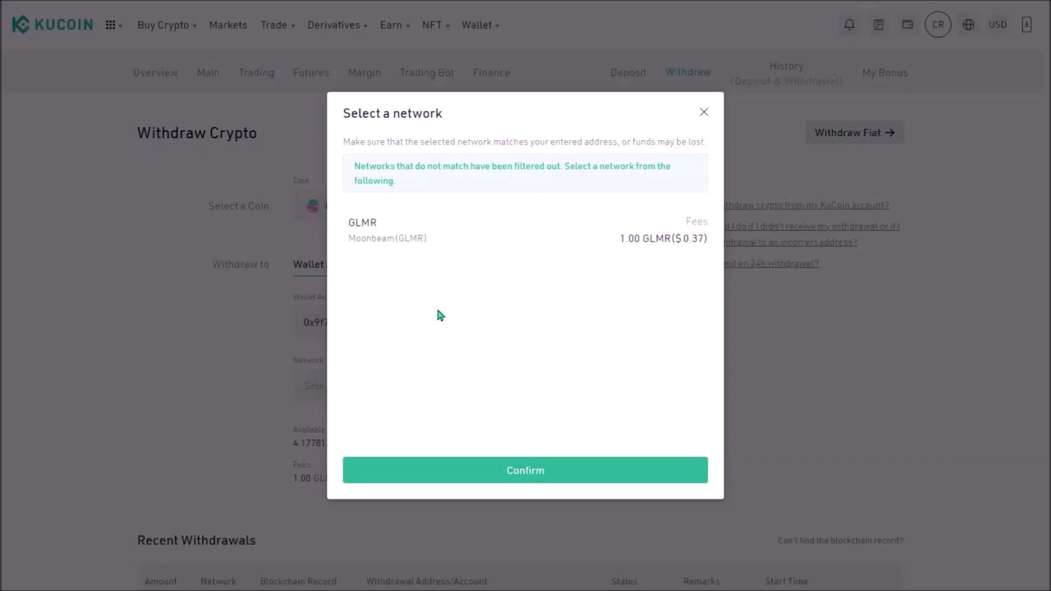
pyautogui.click(419, 247)
pyautogui.click(423, 465)
# - Enter a withdrawal amount of 3 GLMR
pyautogui.click(326, 452)
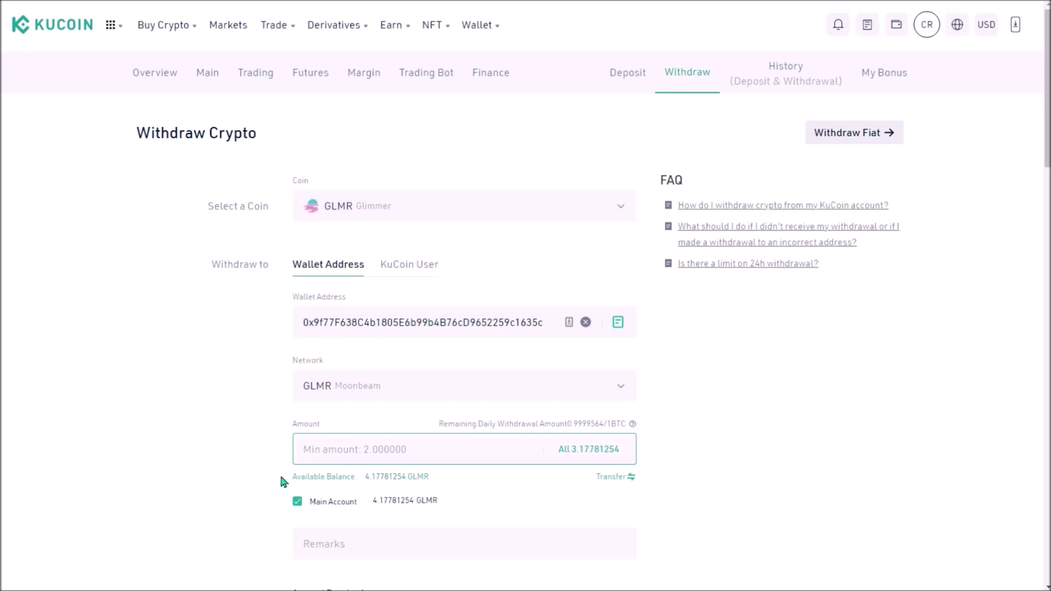
pyautogui.write('3')
pyautogui.scroll(-1, 454, 586)
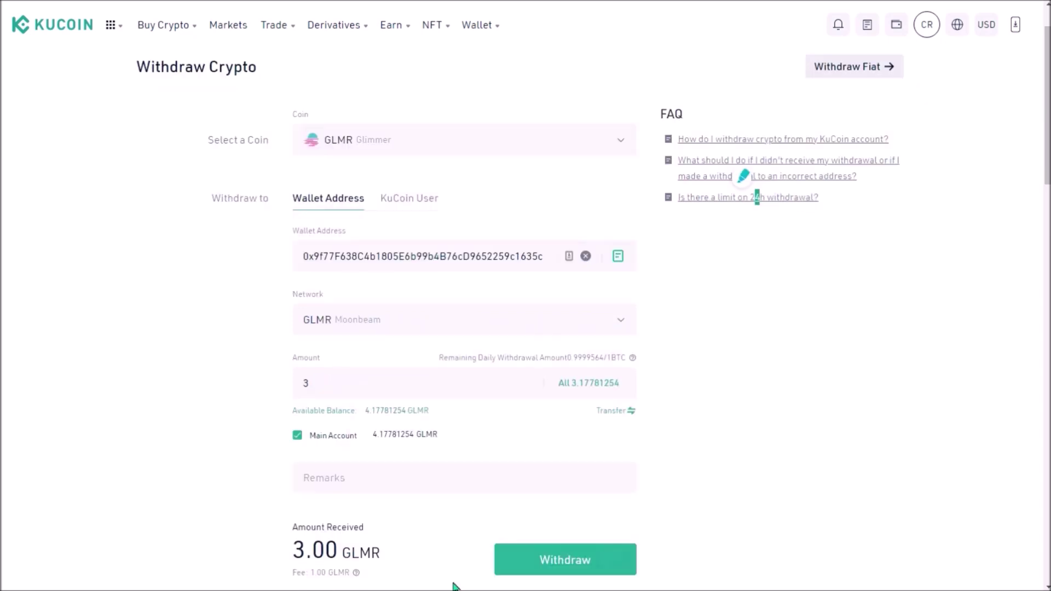
# - Submit the 3 GLMR withdrawal and confirm it in the Confirm Withdrawal dialog
pyautogui.click(509, 563)
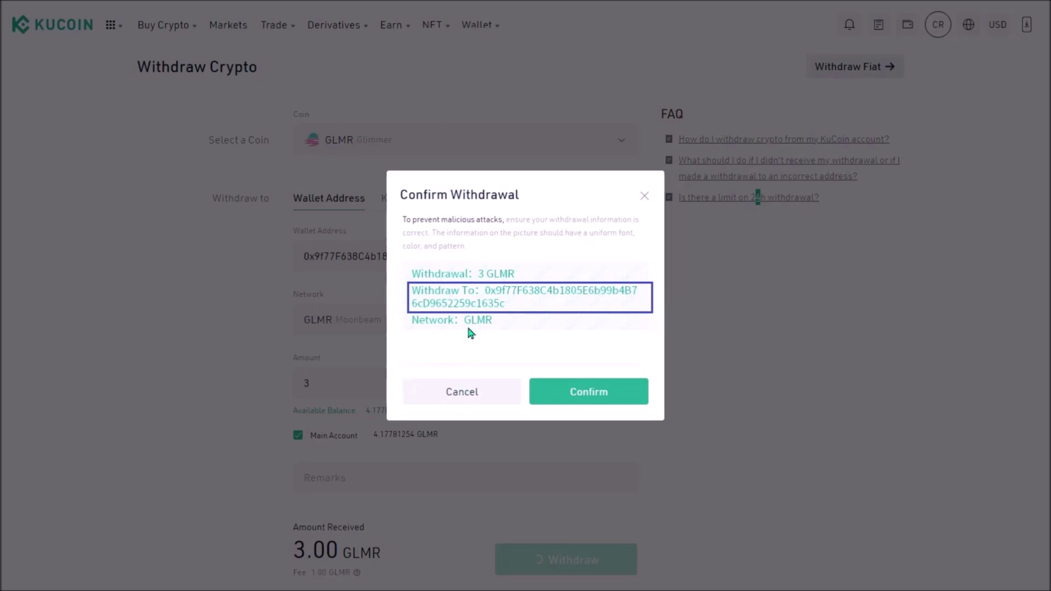
pyautogui.click(612, 403)
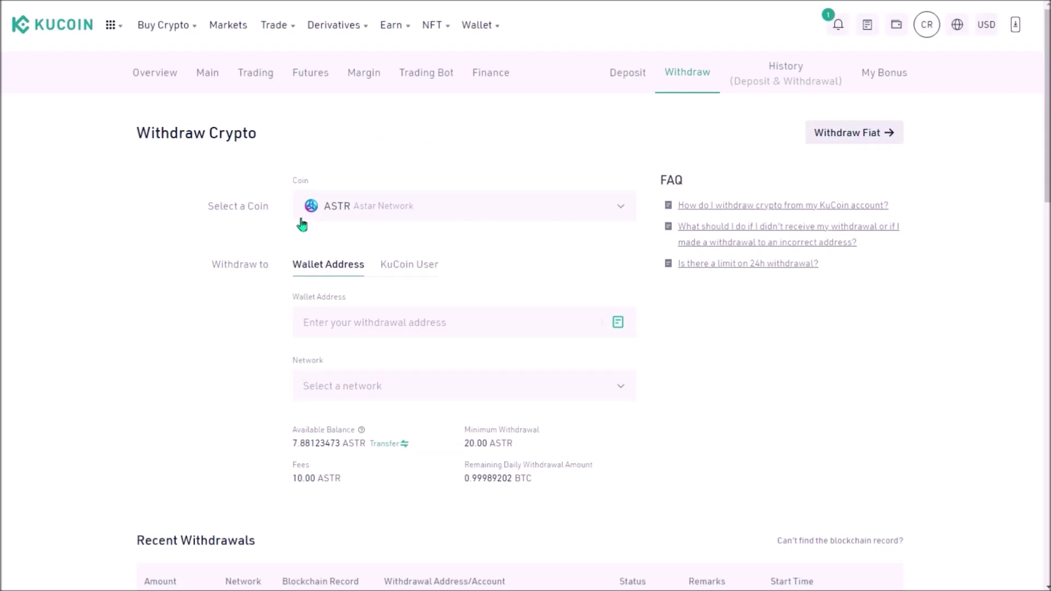
# - Focus the Wallet Address field of the KuCoin ASTR withdrawal form
pyautogui.click(318, 319)
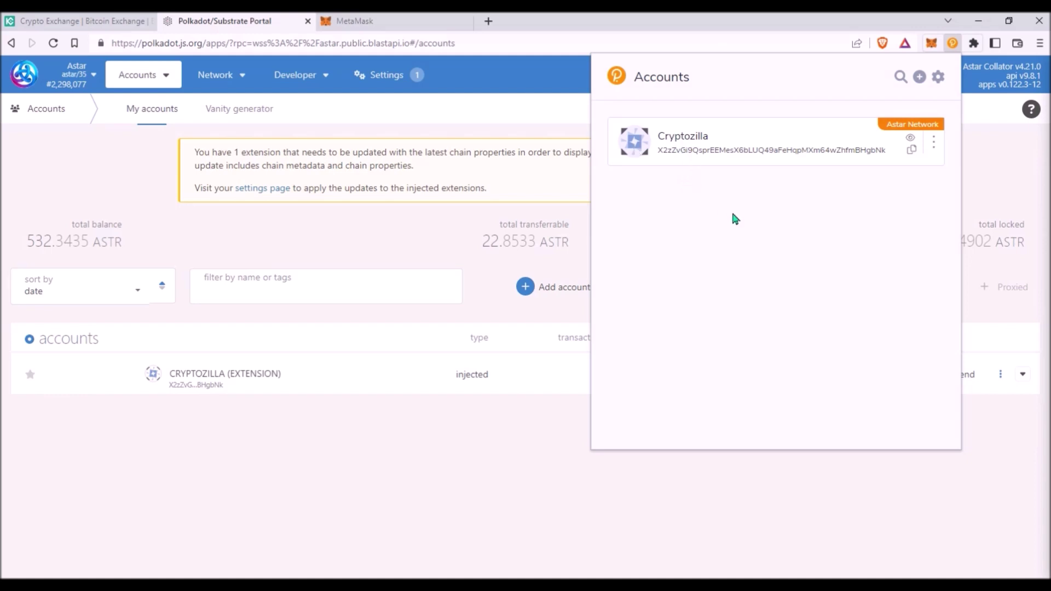
# - Open the account's options in Polkadot.js and show its list of chains
pyautogui.click(933, 144)
pyautogui.click(852, 251)
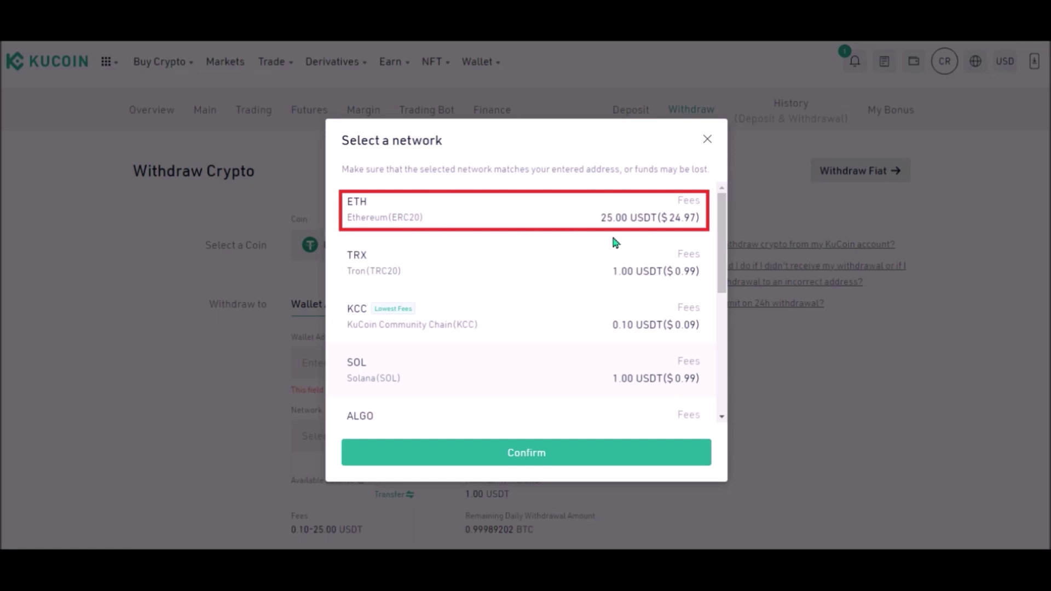
# - Scroll the USDT withdrawal network list down to Arbitrum One at a 3.00 USDT fee
pyautogui.scroll(-4, 332, 301)
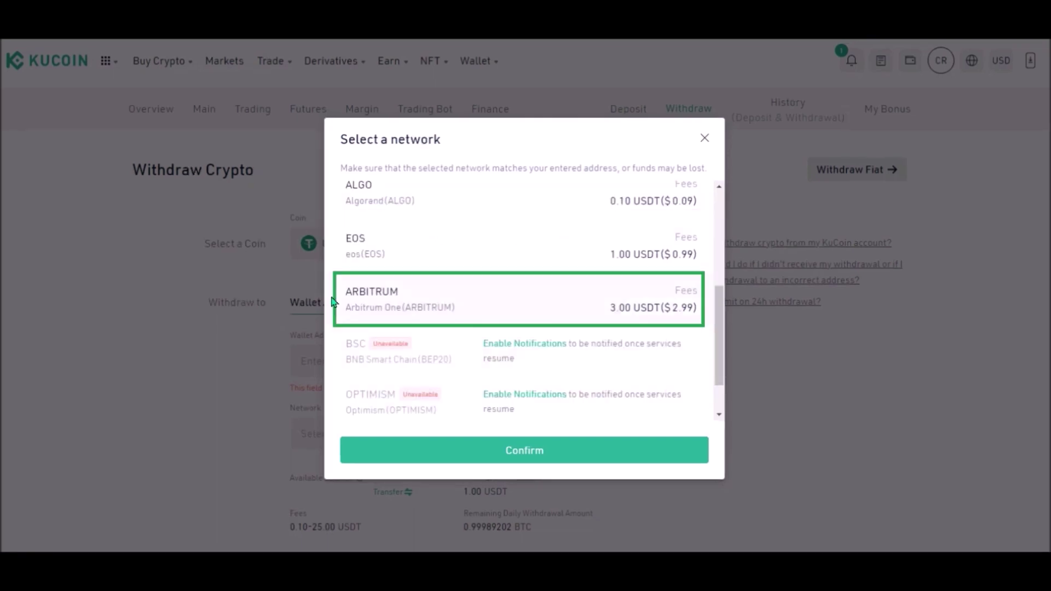